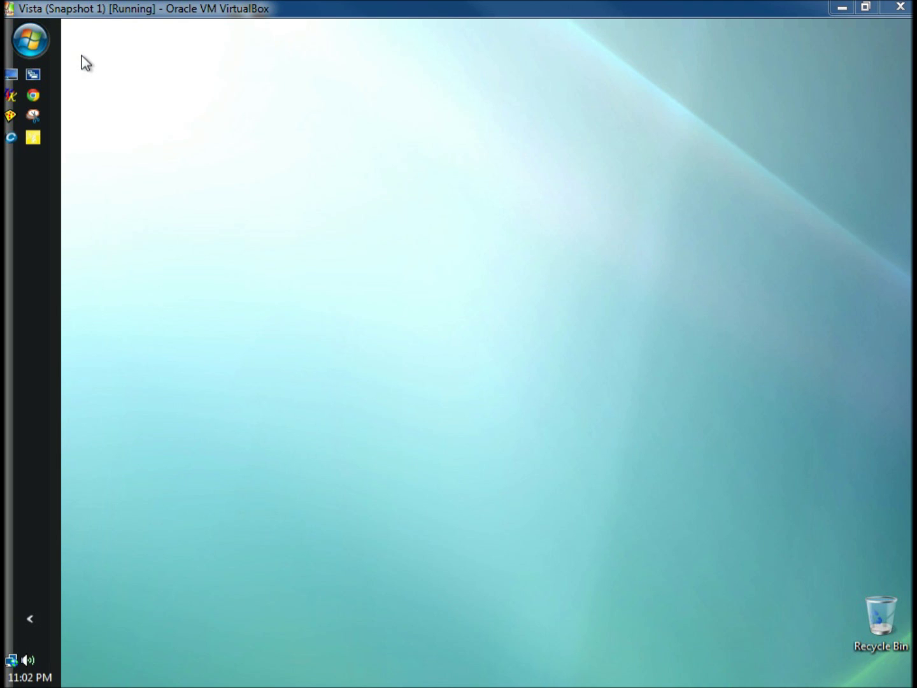
Launch Task Scheduler as administrator from a Start menu search for 'task', approving the UAC prompt
{"action": "left_click", "coordinate": [30, 40]}
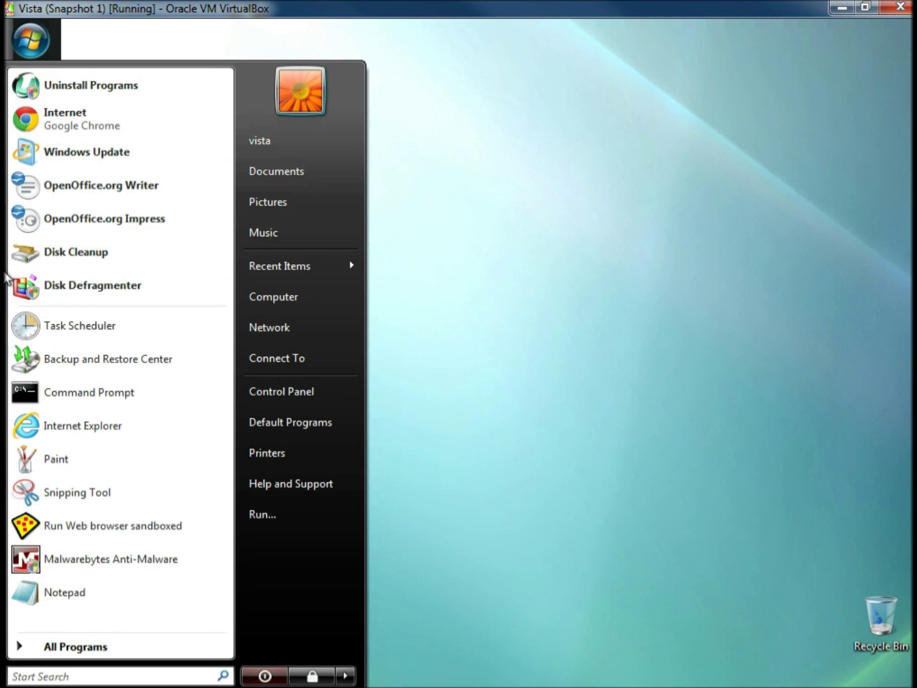
{"action": "type", "text": "ta"}
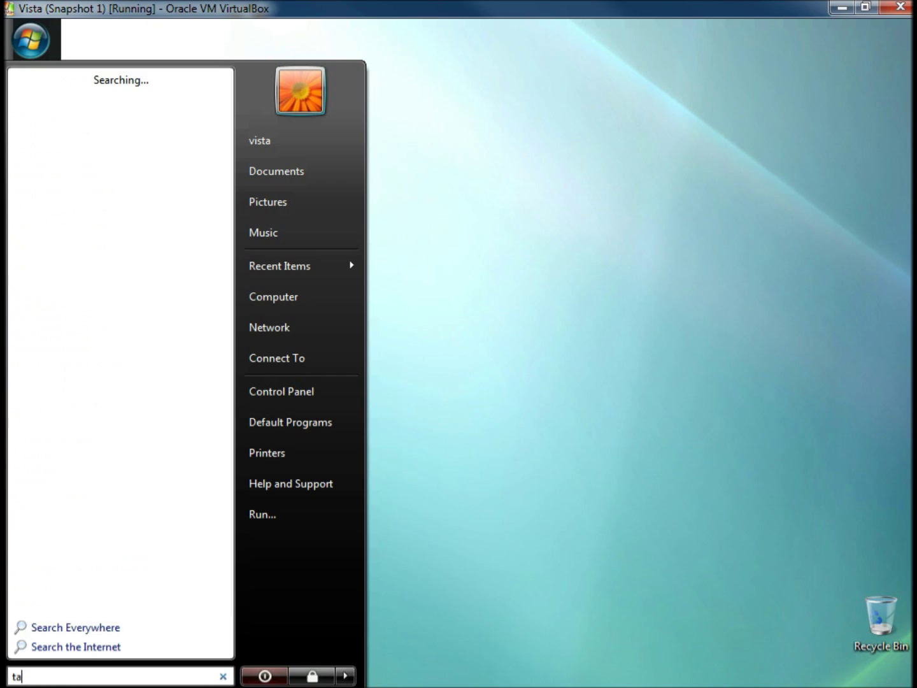
{"action": "type", "text": "sk"}
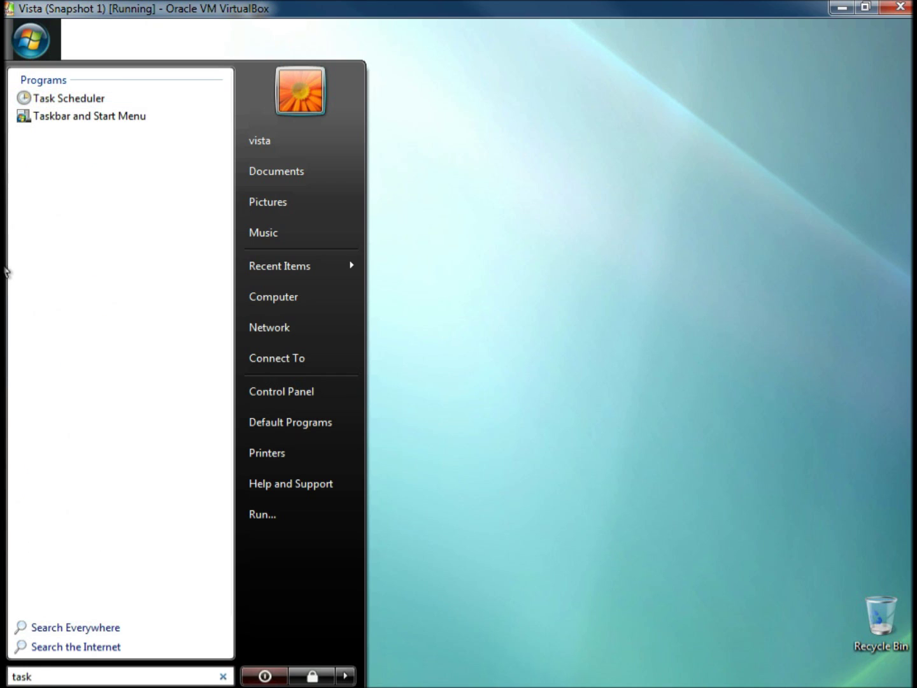
{"action": "right_click", "coordinate": [70, 105]}
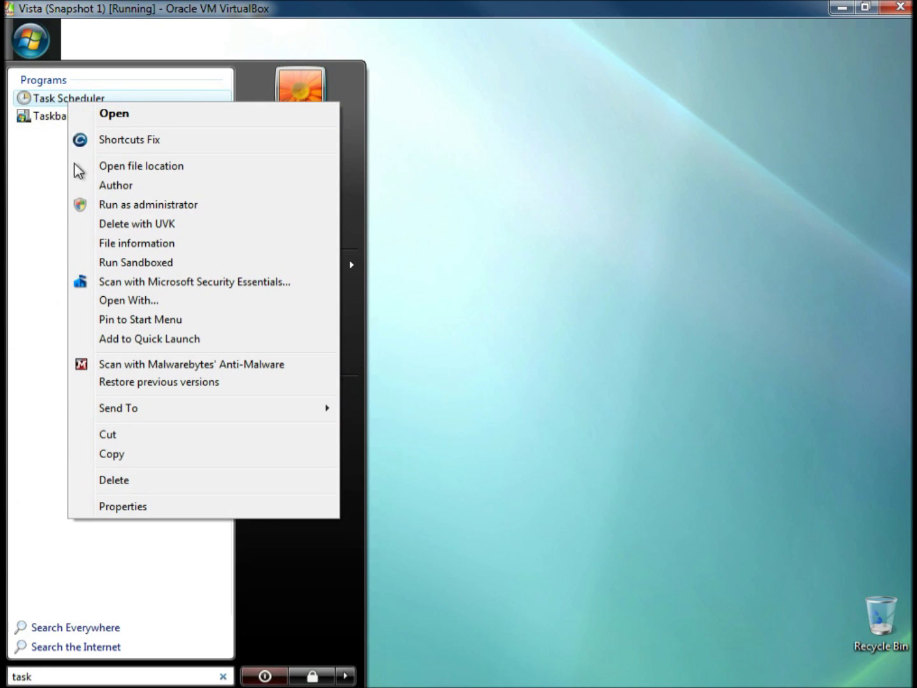
{"action": "left_click", "coordinate": [121, 208]}
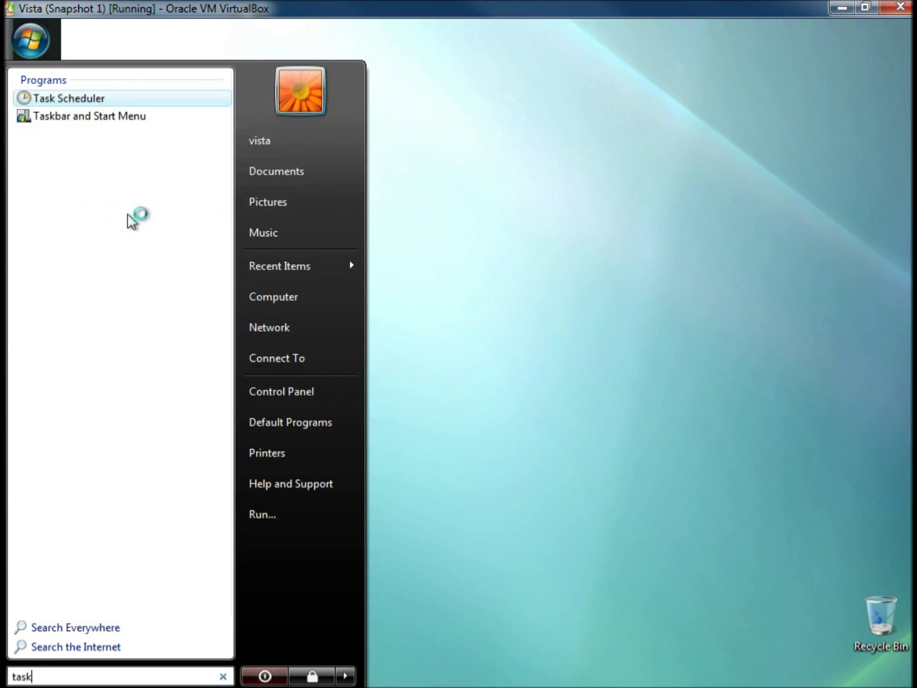
{"action": "left_click", "coordinate": [331, 360]}
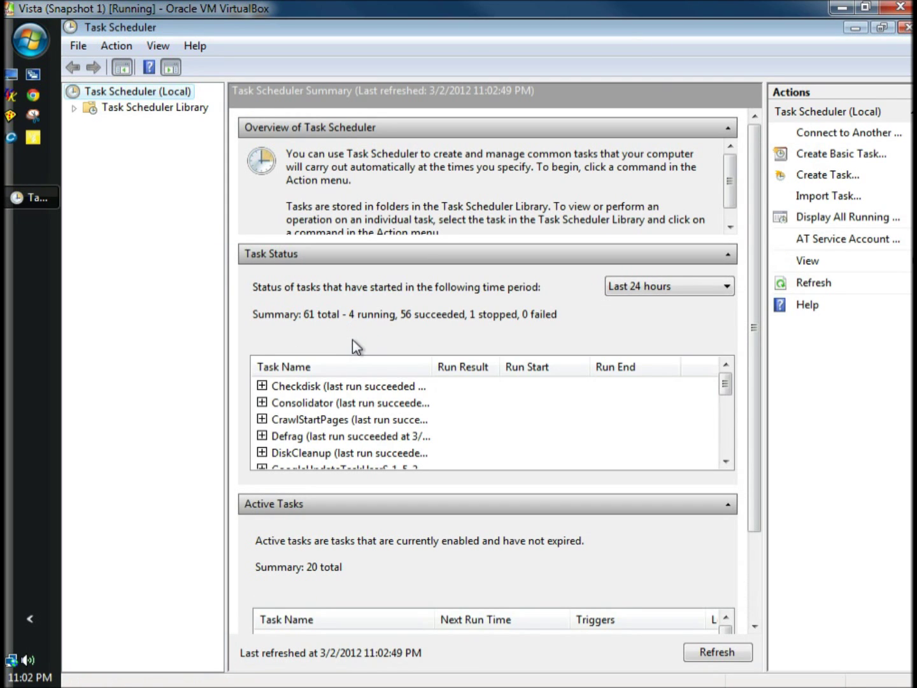
Expand the Checkdisk and Consolidator task details, then show the Task Scheduler Library's tasks
{"action": "left_click", "coordinate": [261, 386]}
{"action": "left_click", "coordinate": [261, 419]}
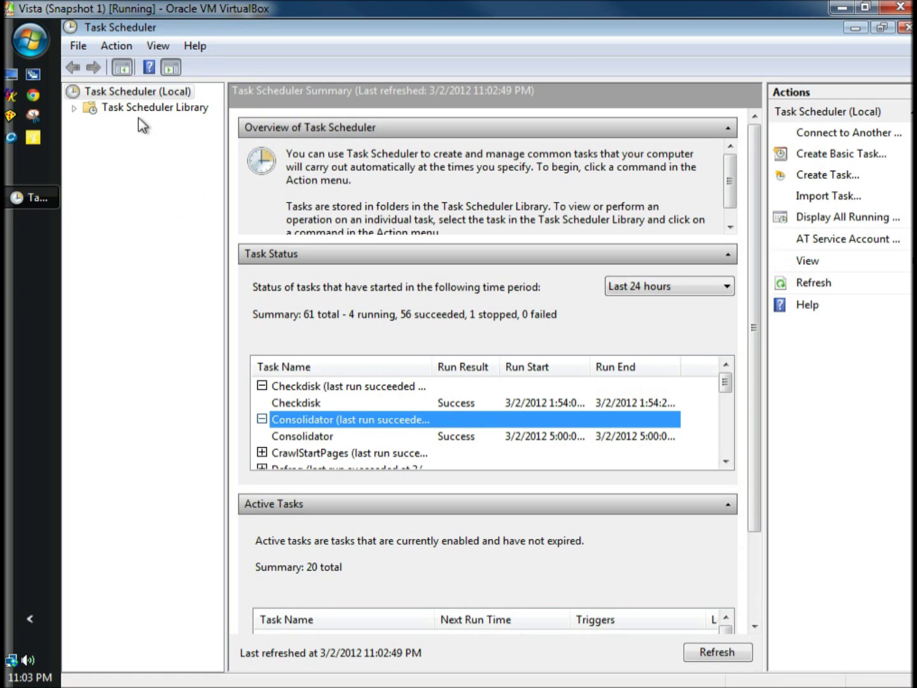
{"action": "left_click", "coordinate": [155, 108]}
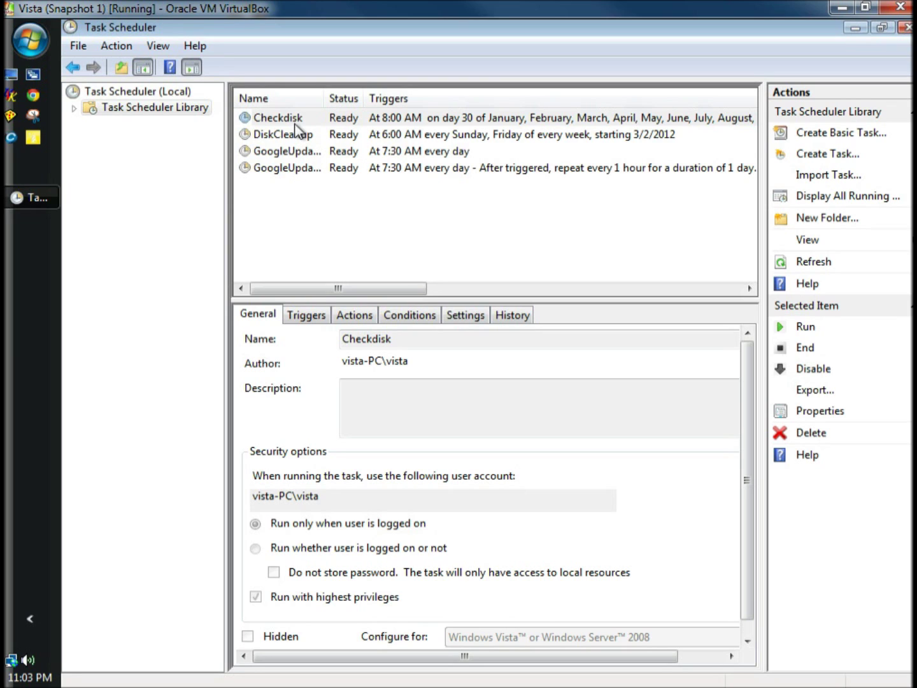
Start a new basic task named 'Defrag' and advance to the trigger page
{"action": "left_click", "coordinate": [836, 134]}
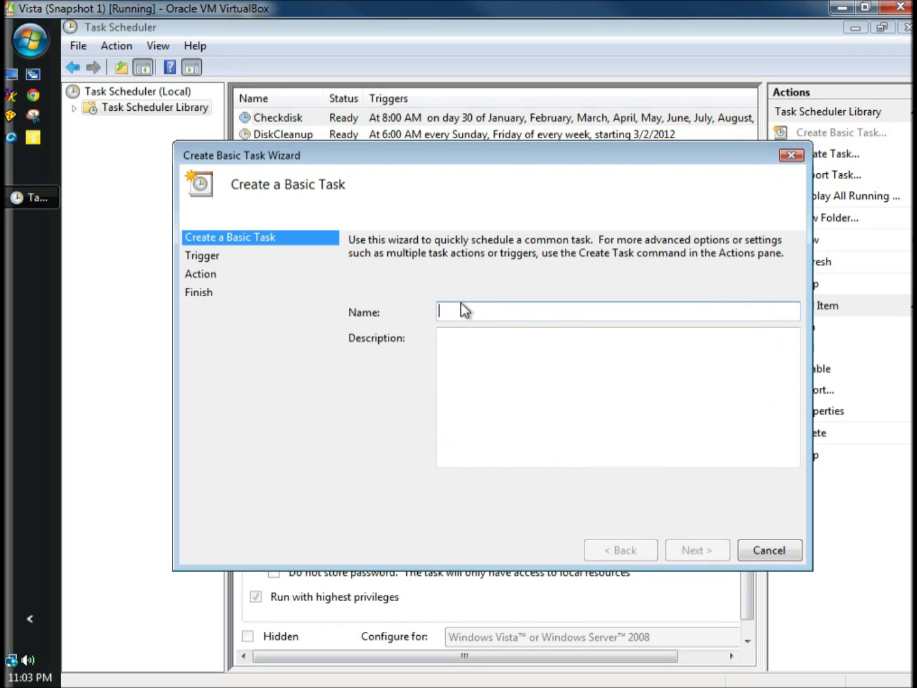
{"action": "type", "text": "Defra"}
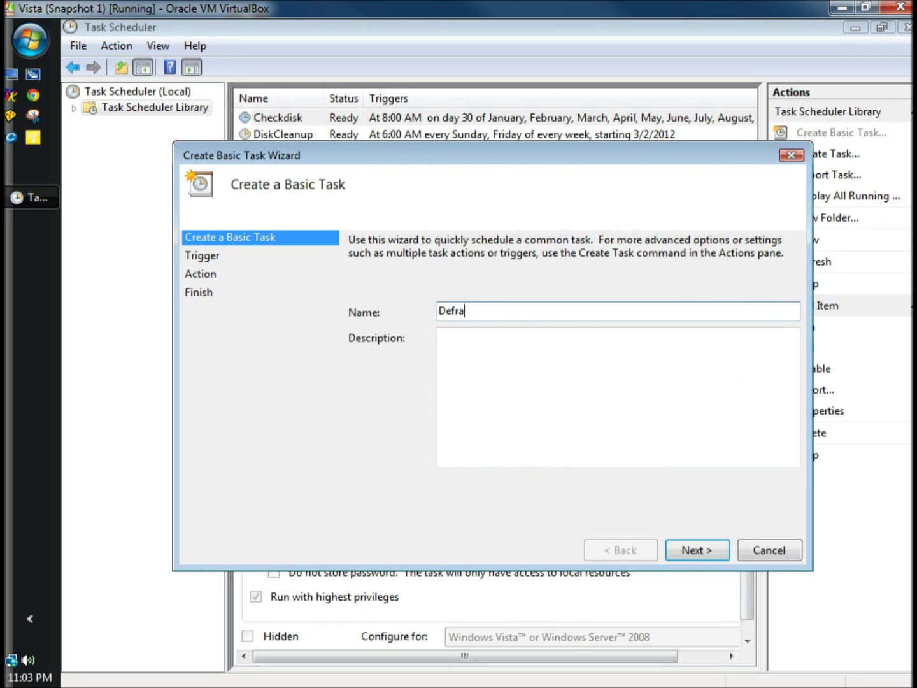
{"action": "type", "text": "g"}
{"action": "left_click", "coordinate": [508, 350]}
{"action": "left_click", "coordinate": [697, 549]}
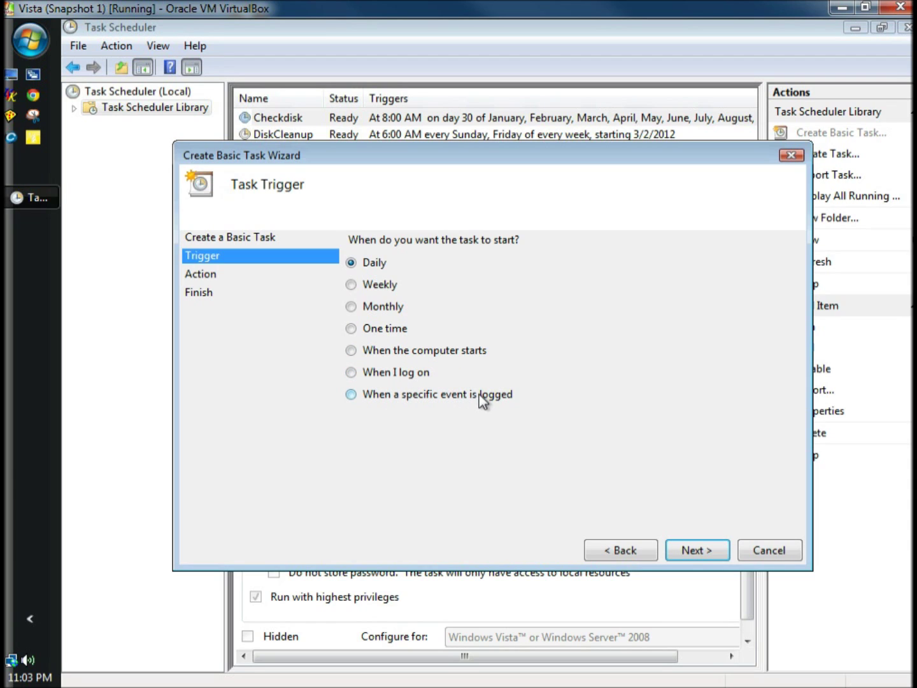
Choose a weekly trigger starting at 11:08:00 PM, keeping the current start date
{"action": "left_click", "coordinate": [351, 284]}
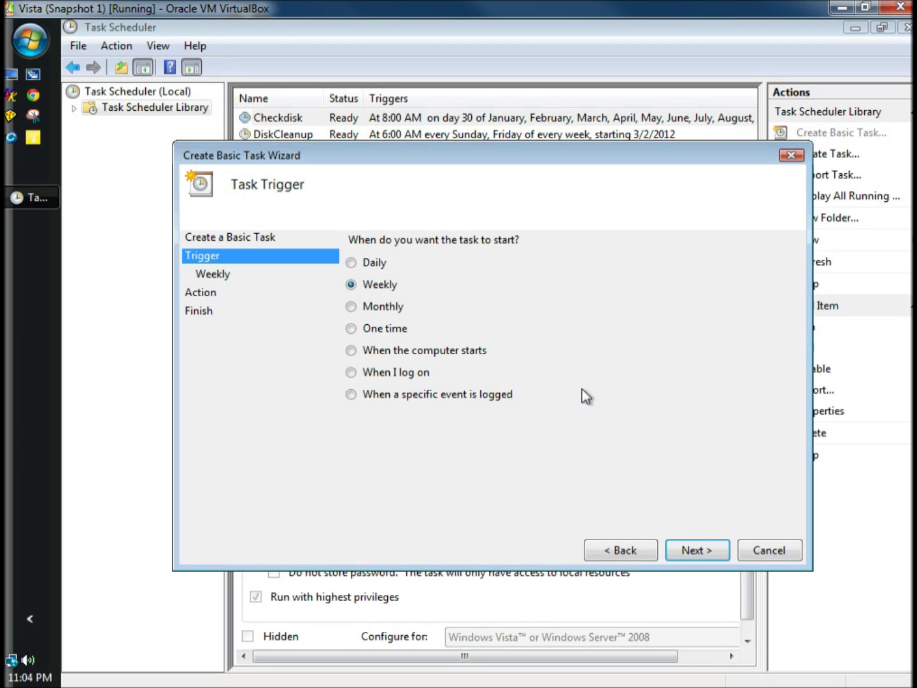
{"action": "left_click", "coordinate": [690, 551]}
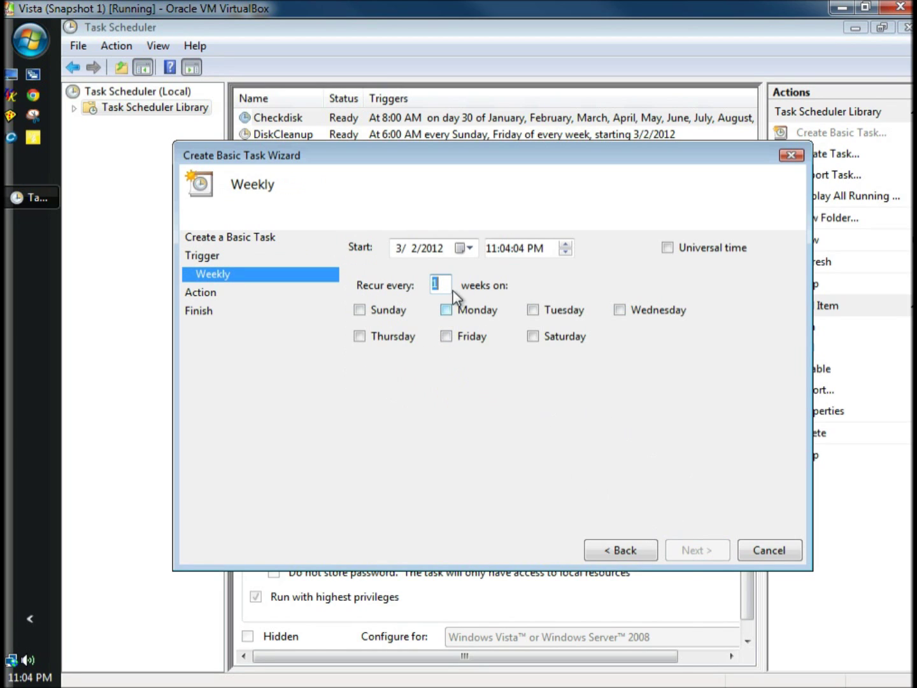
{"action": "left_click", "coordinate": [467, 247]}
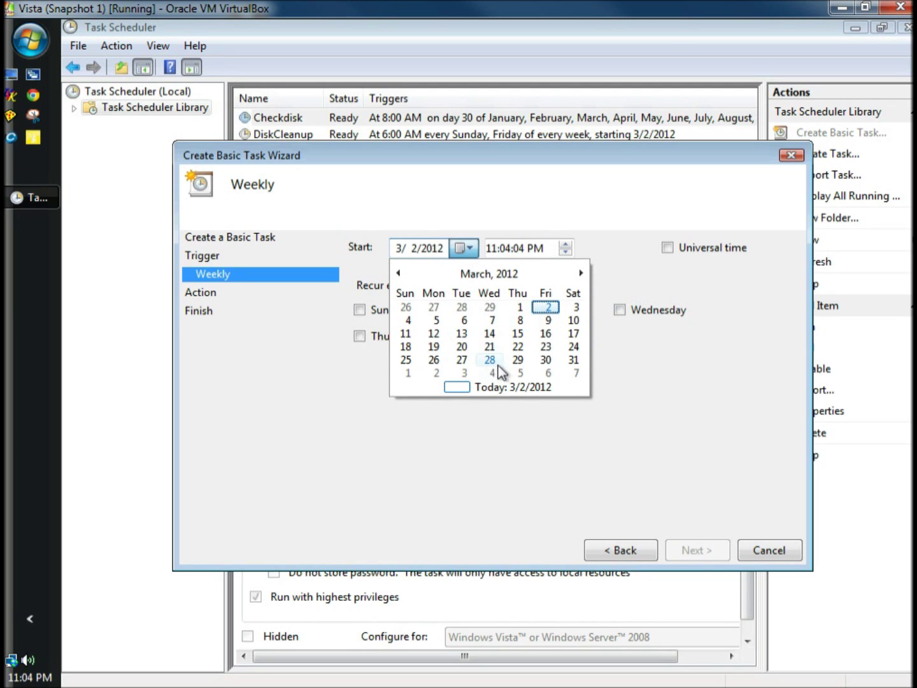
{"action": "left_click", "coordinate": [532, 465]}
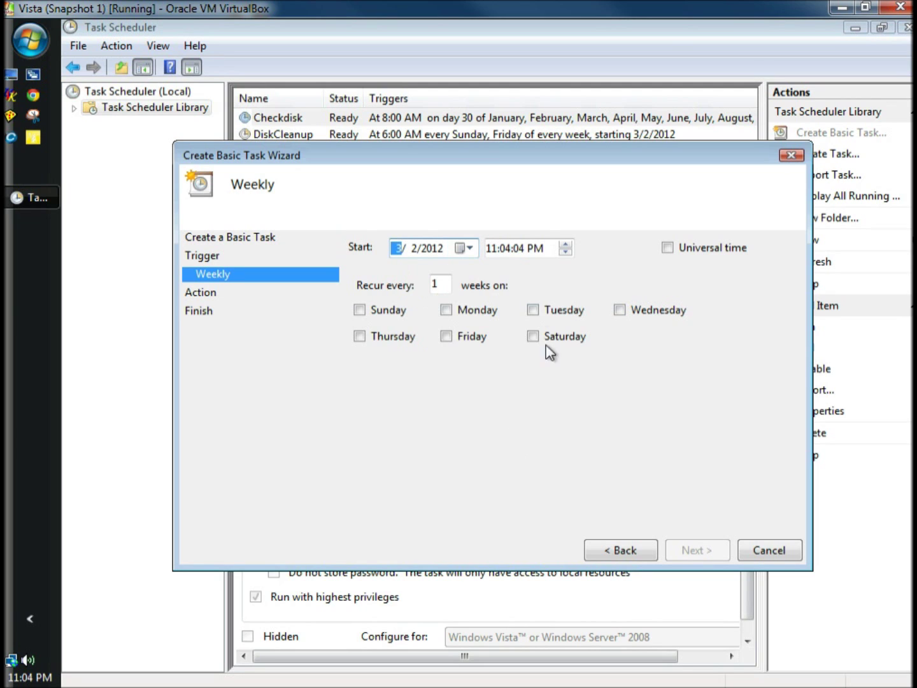
{"action": "left_click", "coordinate": [507, 248]}
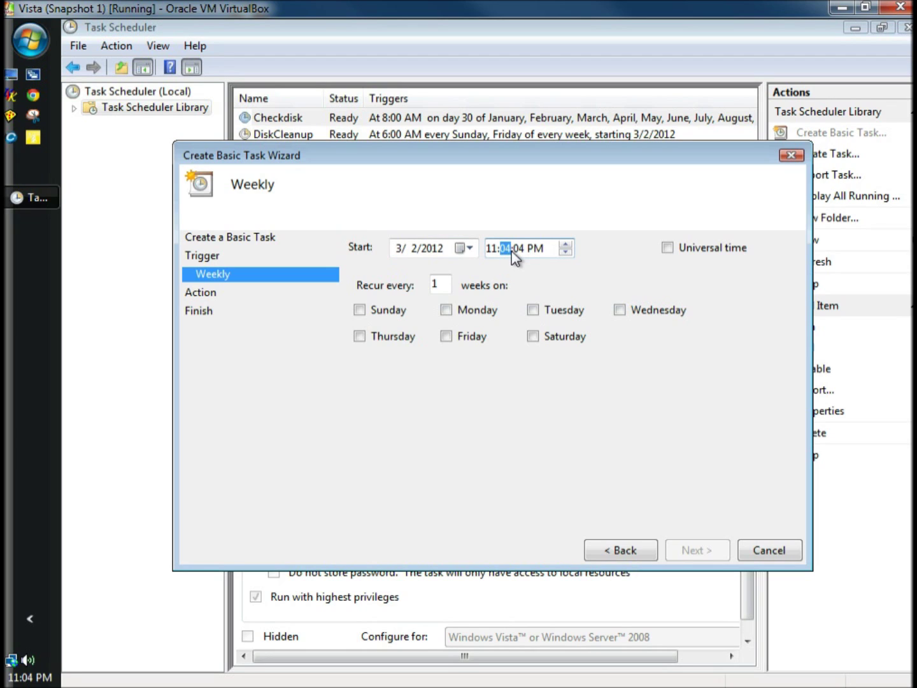
{"action": "type", "text": "8"}
{"action": "key", "text": "Right"}
{"action": "type", "text": "0"}
Have the weekly task recur on Fridays and move on to the action page
{"action": "left_click", "coordinate": [446, 336]}
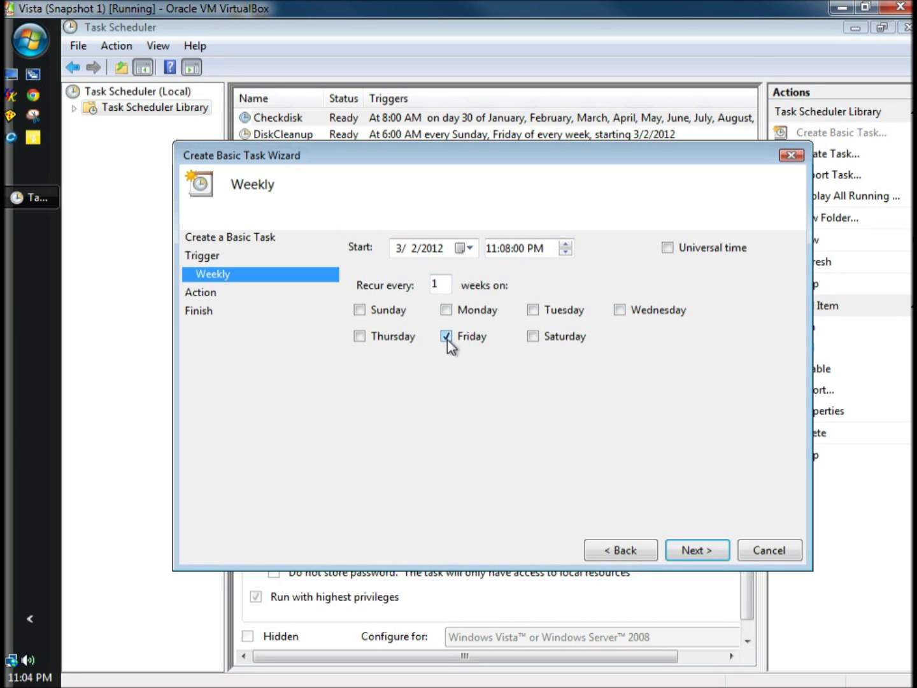
{"action": "left_click", "coordinate": [705, 549]}
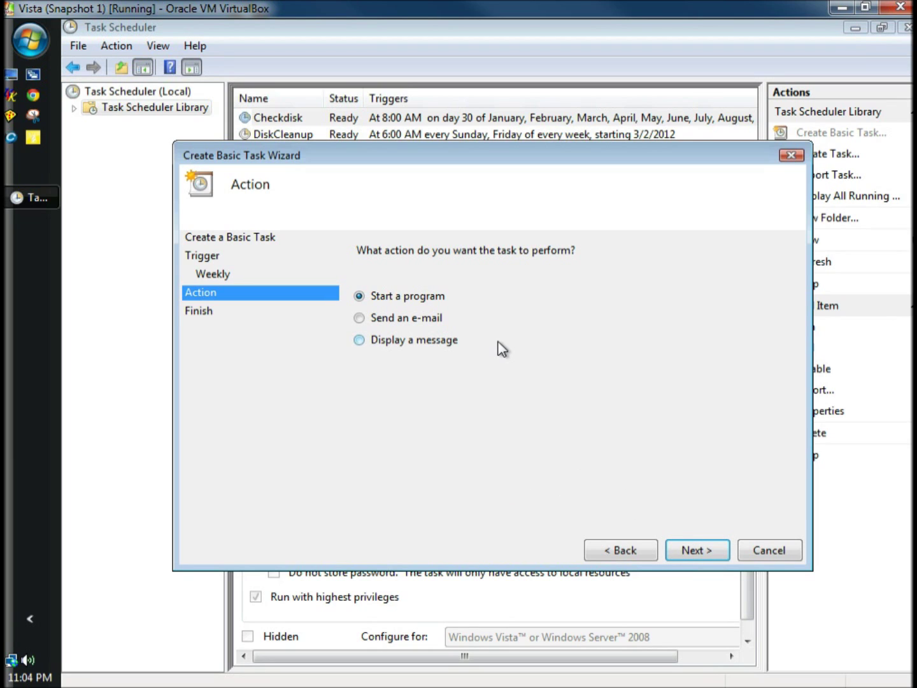
Keep 'Start a program' and set the program to C:\Windows\System32\Defrag.exe, found by searching System32
{"action": "left_click", "coordinate": [693, 550]}
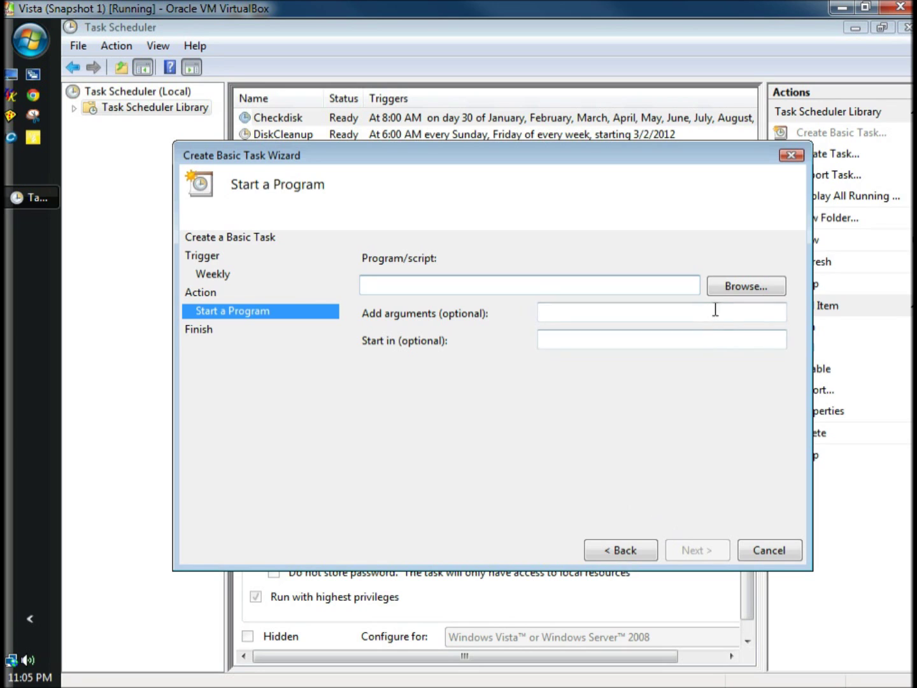
{"action": "left_click", "coordinate": [736, 285]}
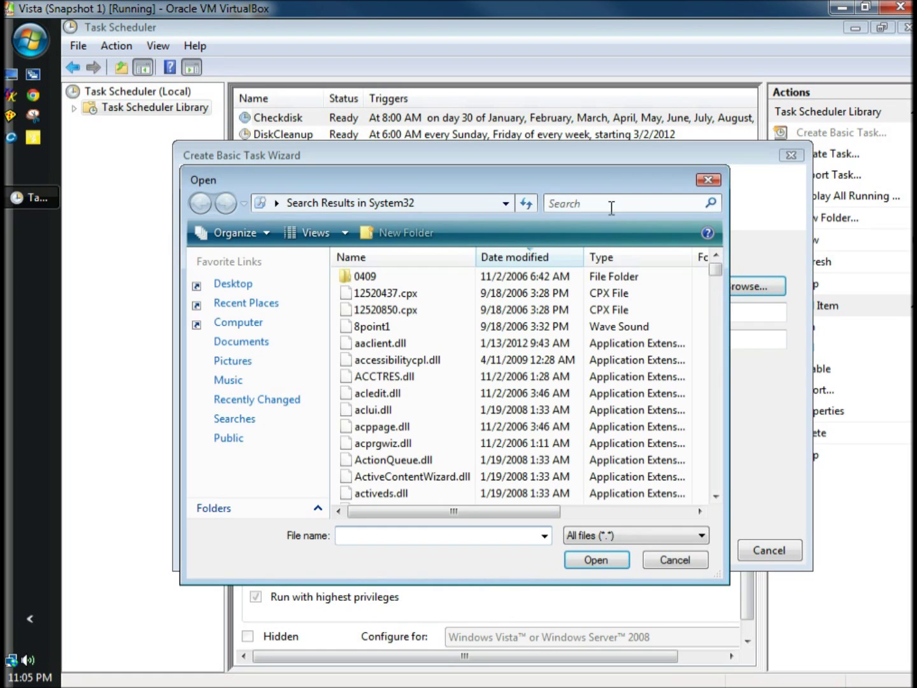
{"action": "left_click", "coordinate": [610, 203]}
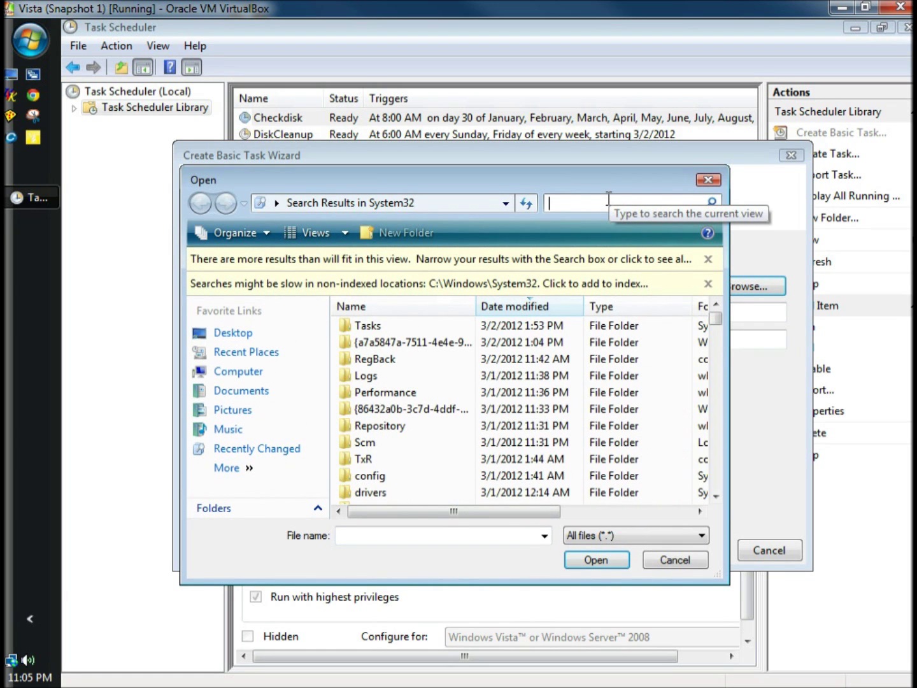
{"action": "type", "text": "defrag"}
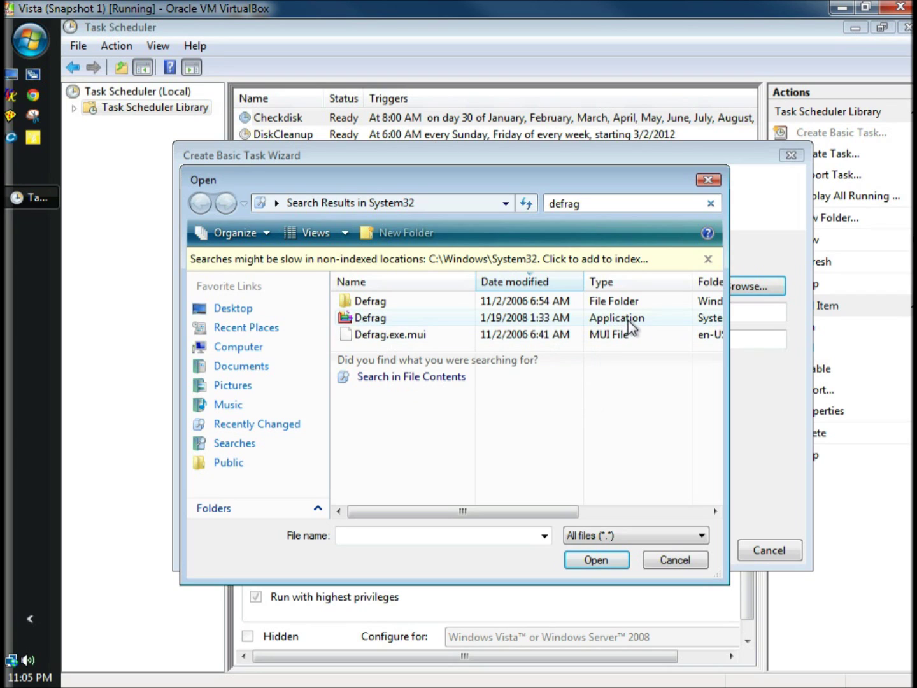
{"action": "double_click", "coordinate": [535, 320]}
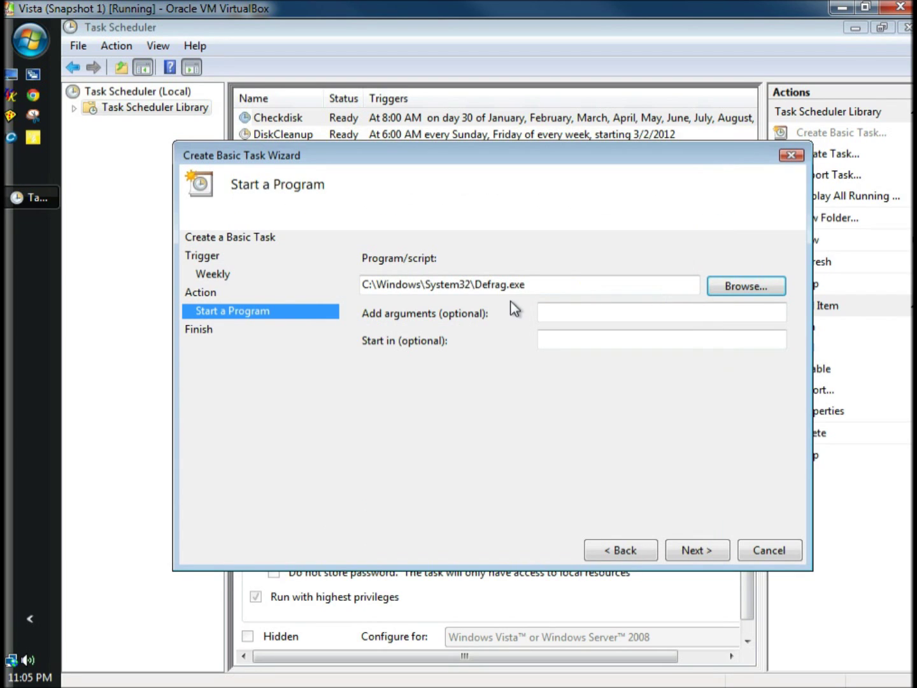
Add the arguments 'C: /cx' for Defrag.exe and advance to the summary page
{"action": "left_click_drag", "start_coordinate": [530, 284], "coordinate": [348, 293]}
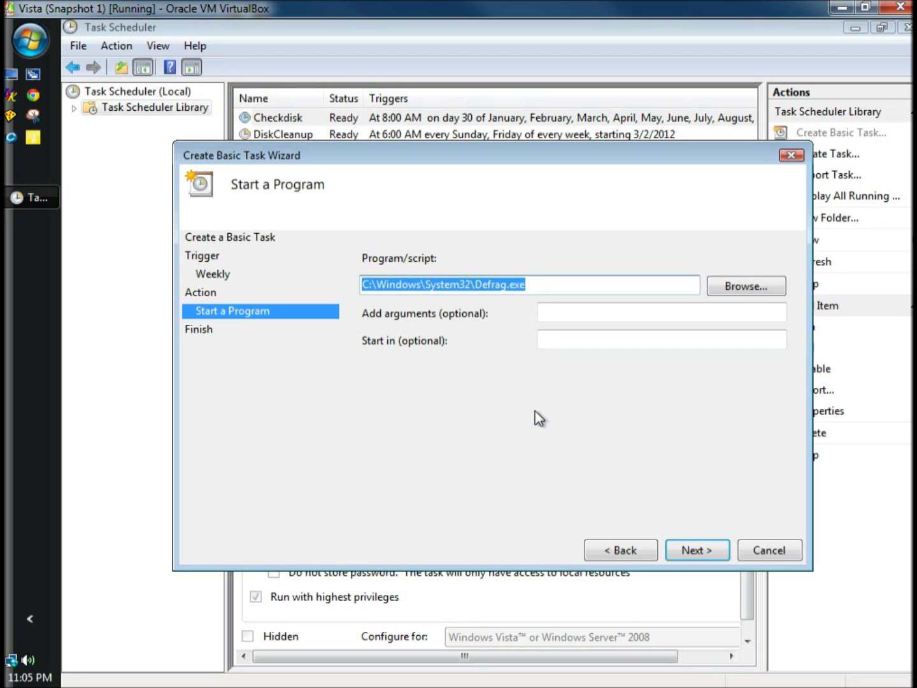
{"action": "left_click", "coordinate": [570, 313]}
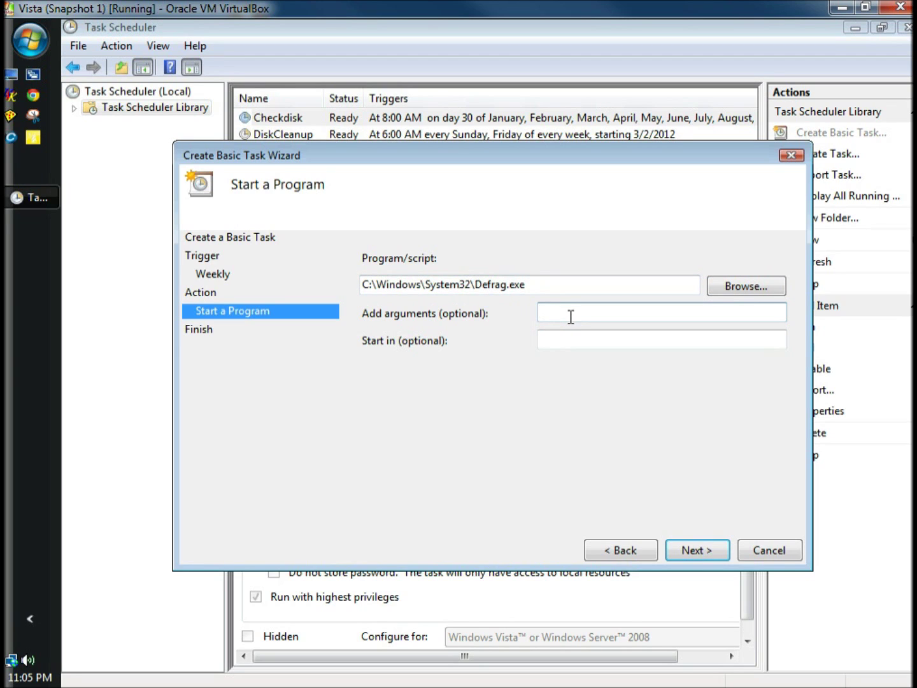
{"action": "type", "text": "C"}
{"action": "type", "text": ":"}
{"action": "type", "text": " /"}
{"action": "type", "text": "c"}
{"action": "type", "text": "x"}
{"action": "left_click", "coordinate": [696, 550]}
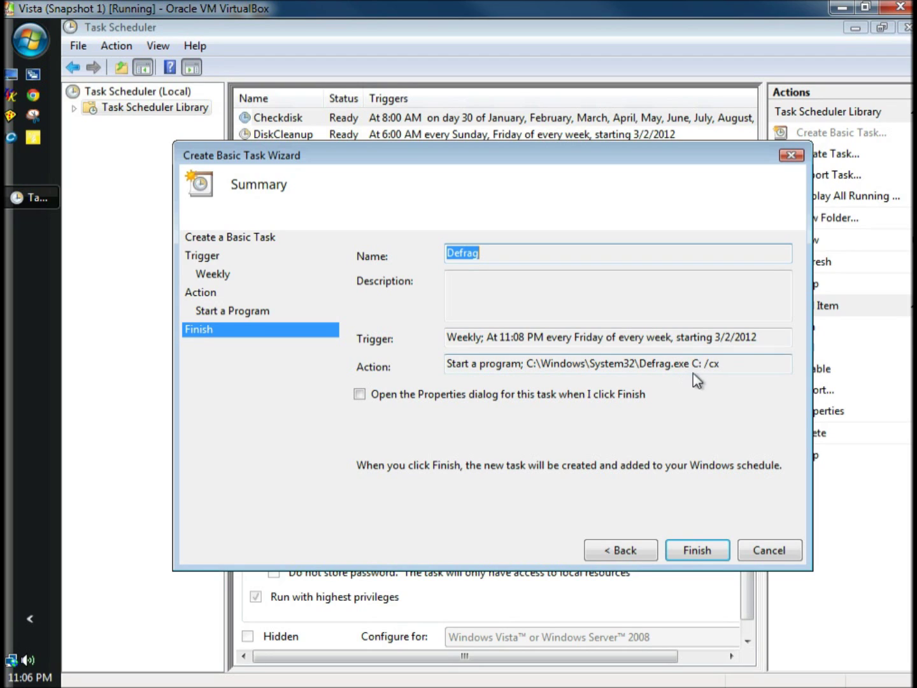
Review the summary, choose to open properties on finish, and create the Defrag task
{"action": "left_click_drag", "start_coordinate": [691, 365], "coordinate": [722, 364]}
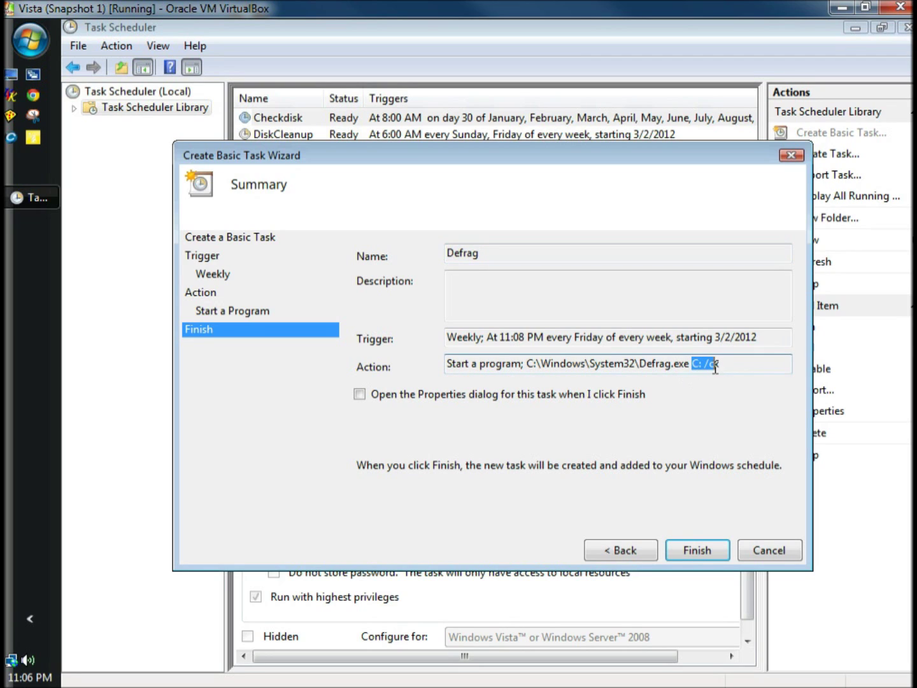
{"action": "left_click", "coordinate": [584, 424]}
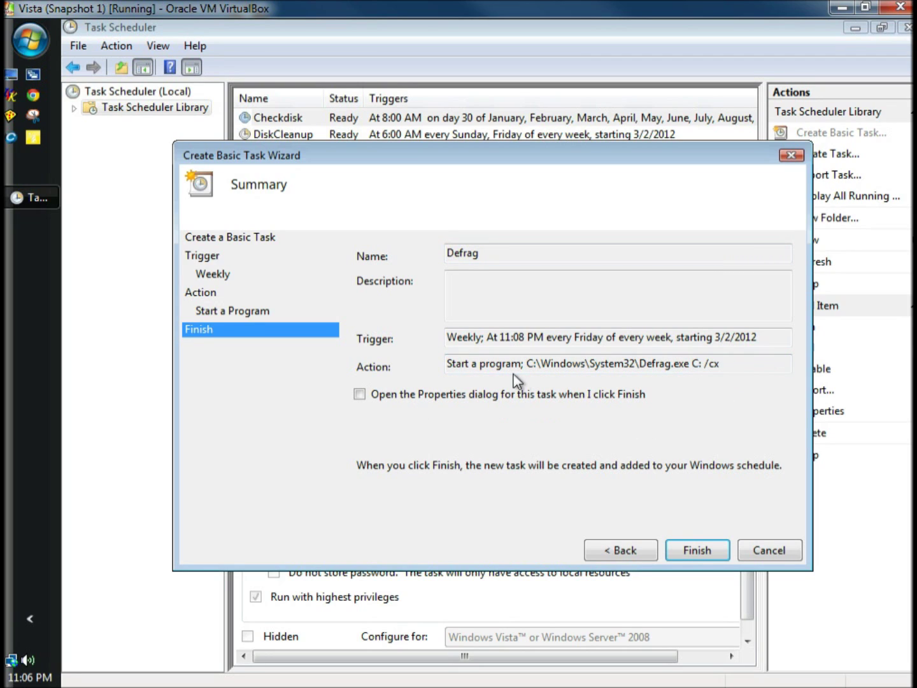
{"action": "left_click", "coordinate": [359, 394]}
{"action": "left_click", "coordinate": [693, 552]}
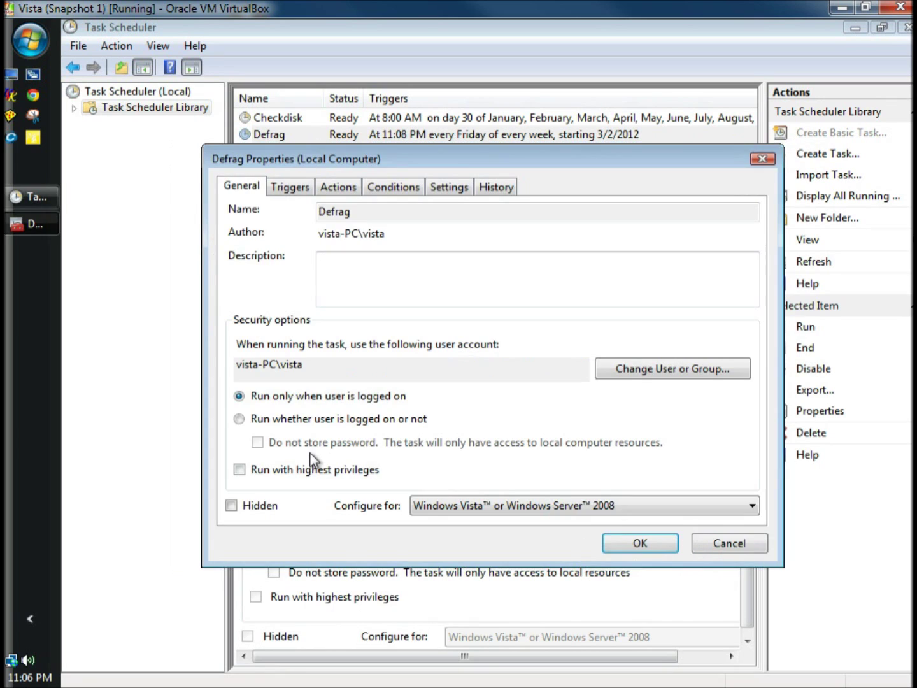
Set the Defrag task to run with highest privileges and save its properties
{"action": "left_click", "coordinate": [240, 468]}
{"action": "left_click", "coordinate": [640, 543]}
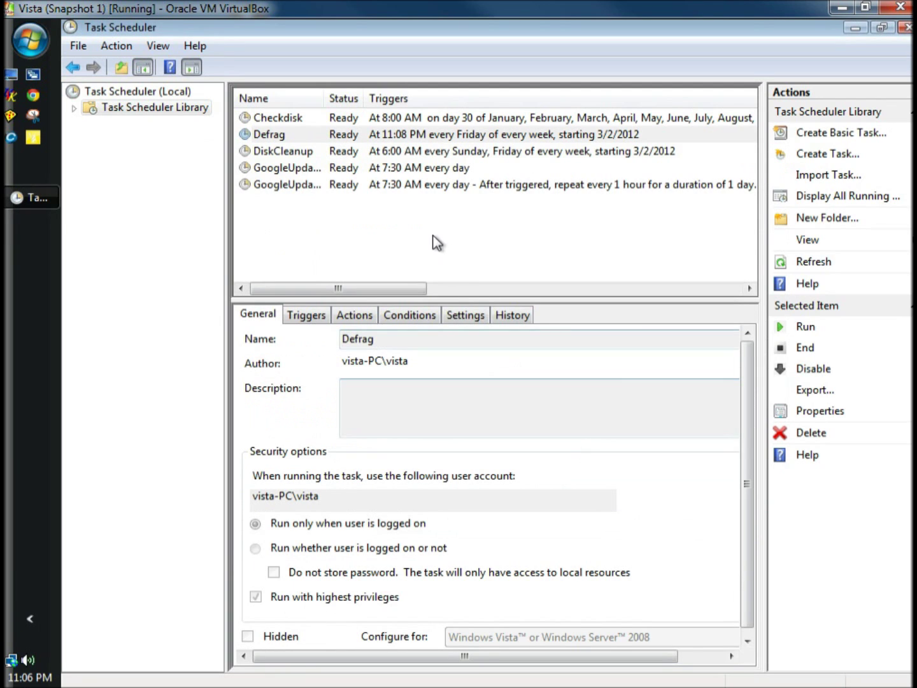